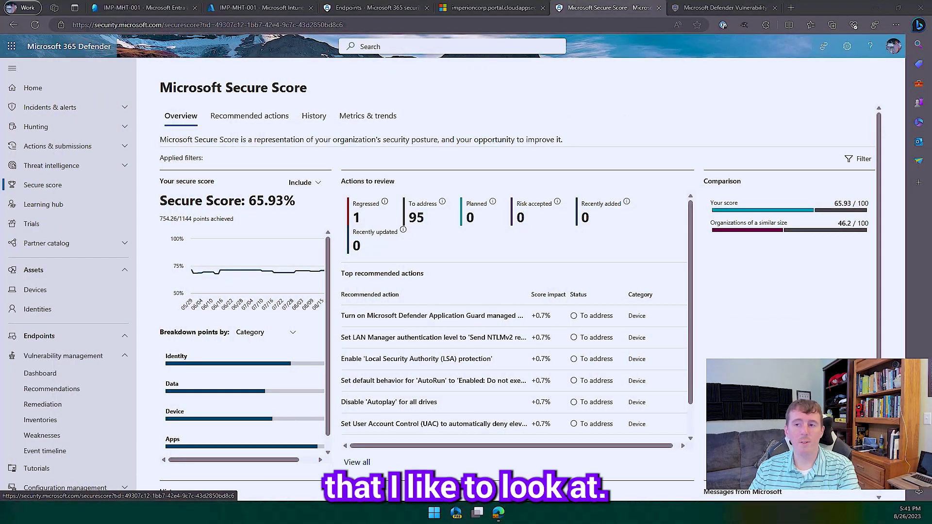
Open Defender for Cloud Apps' Identity security posture report listing its 11 improvement actions.
{"action": "left_click", "coordinate": [473, 6]}
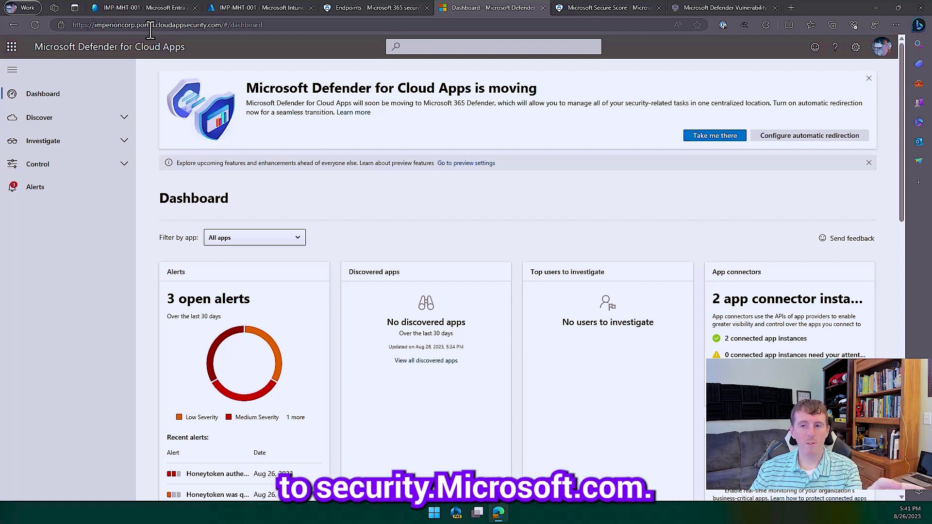
{"action": "left_click", "coordinate": [82, 146]}
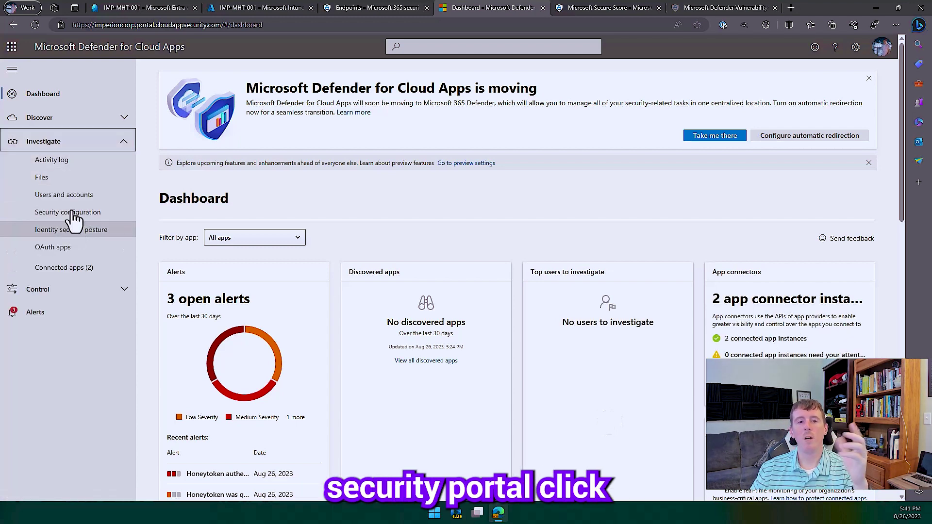
{"action": "left_click", "coordinate": [55, 232]}
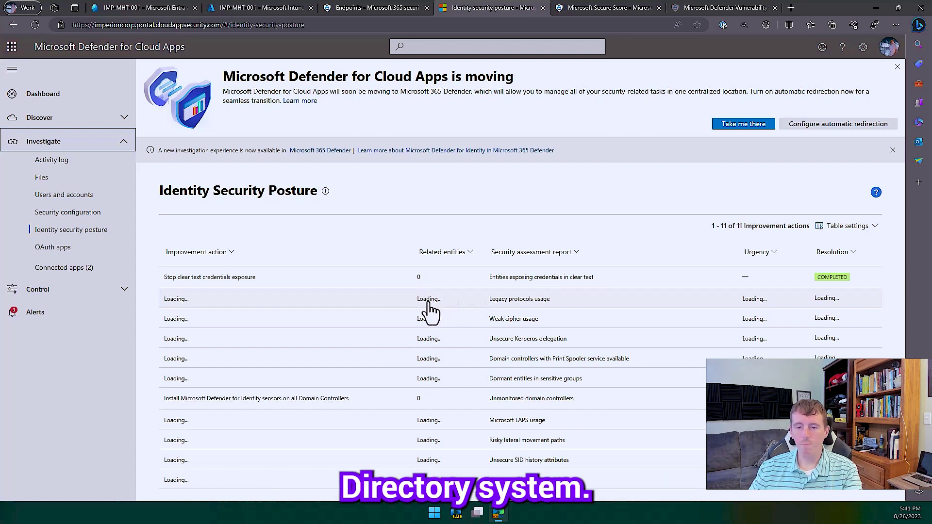
{"action": "scroll", "coordinate": [326, 279], "scroll_direction": "down", "scroll_amount": 1}
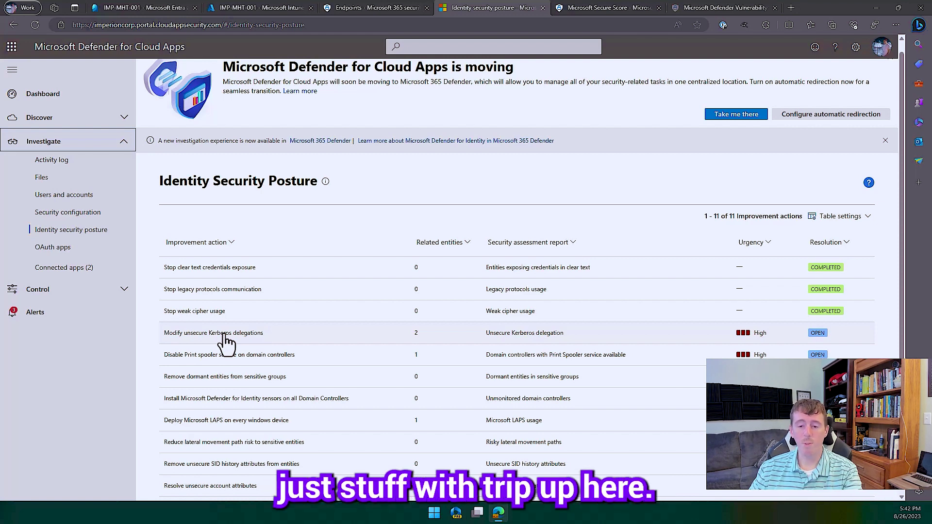
{"action": "left_click", "coordinate": [224, 334]}
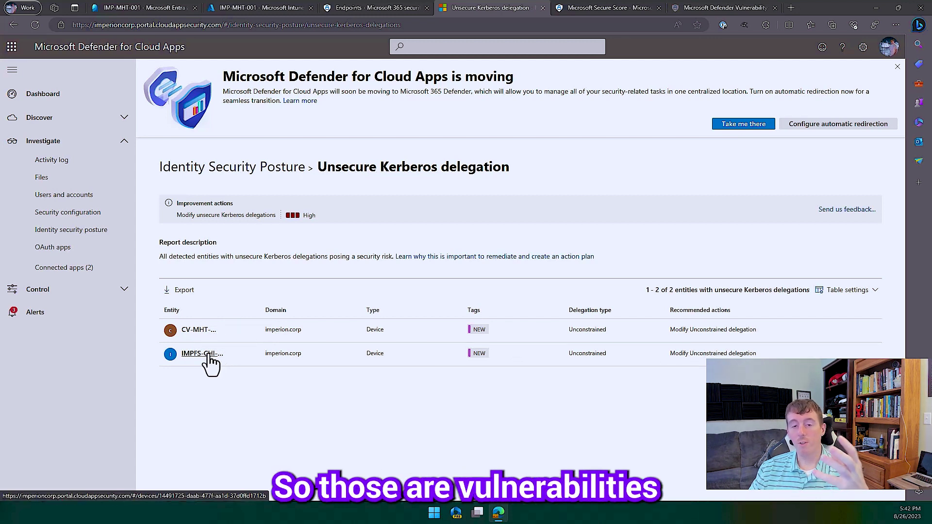
{"action": "left_click", "coordinate": [263, 167]}
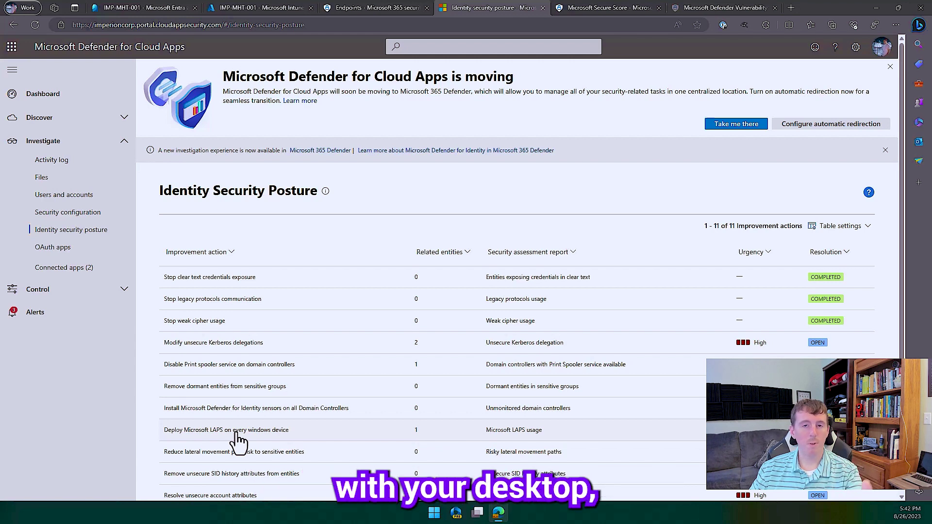
{"action": "scroll", "coordinate": [237, 440], "scroll_direction": "down", "scroll_amount": 1}
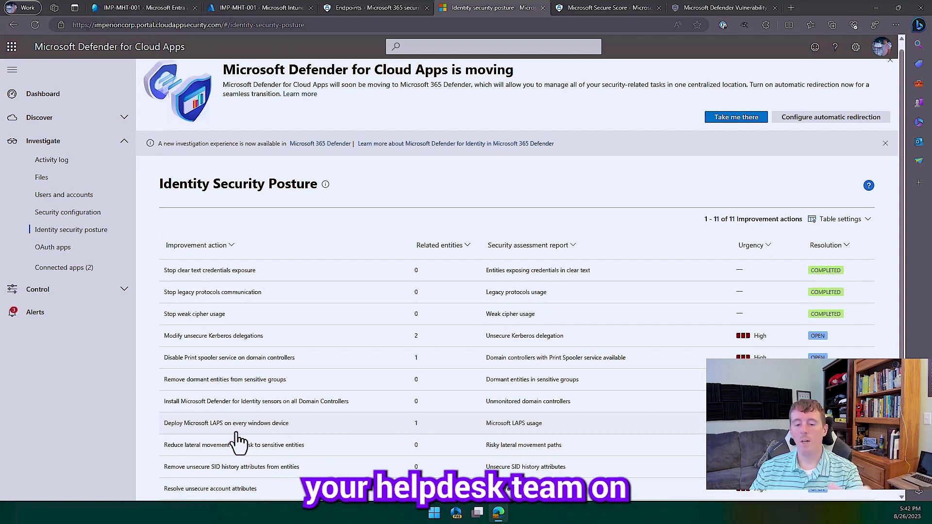
{"action": "left_click", "coordinate": [224, 484]}
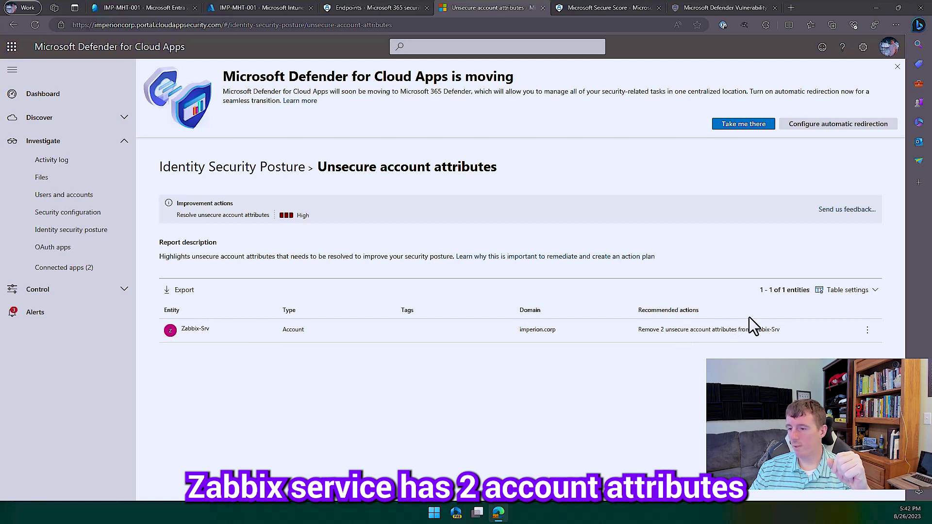
{"action": "left_click", "coordinate": [867, 330]}
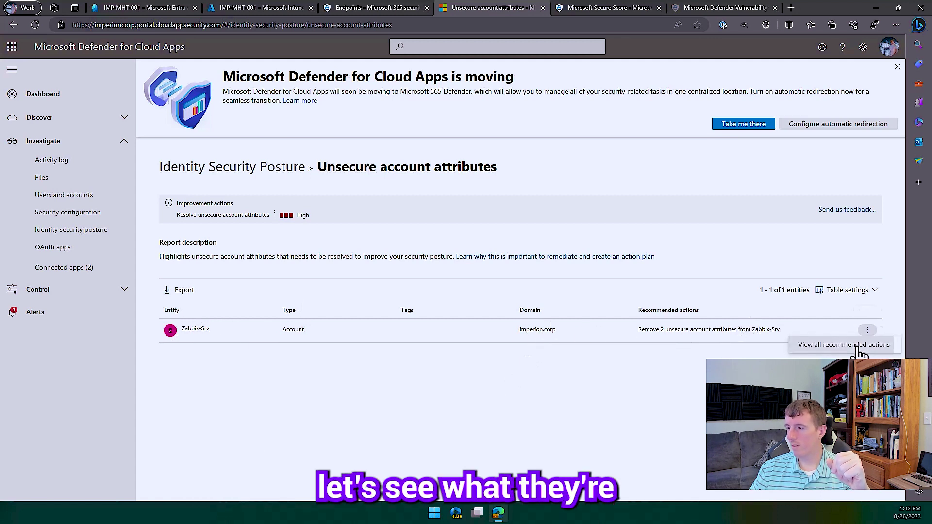
{"action": "left_click", "coordinate": [837, 344]}
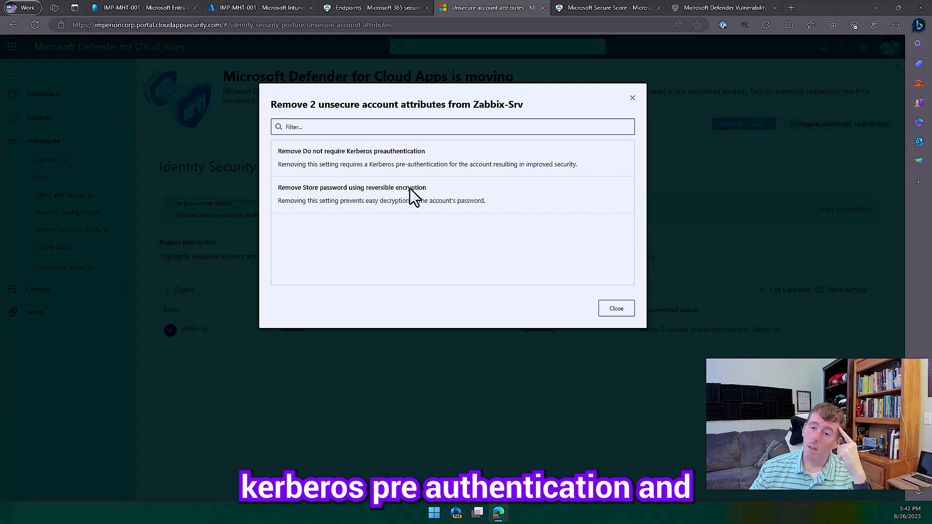
{"action": "left_click", "coordinate": [632, 102]}
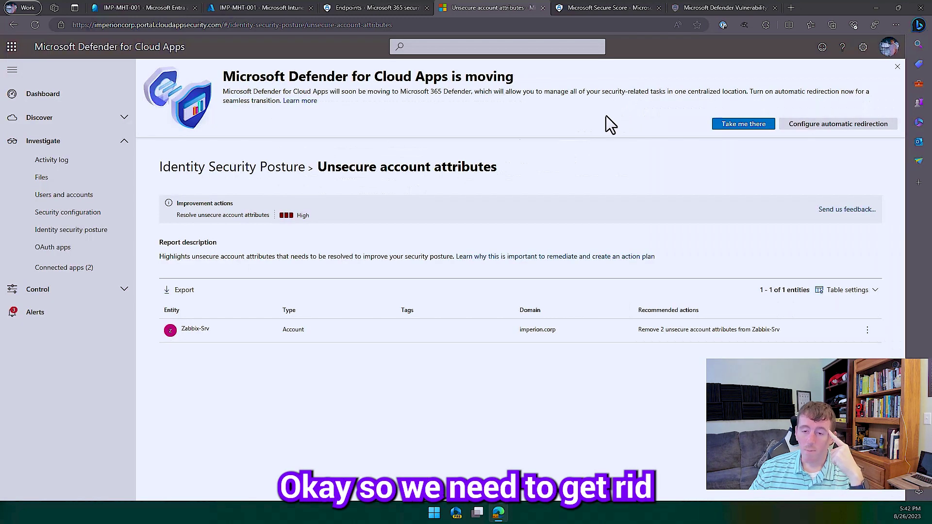
{"action": "left_click", "coordinate": [287, 174]}
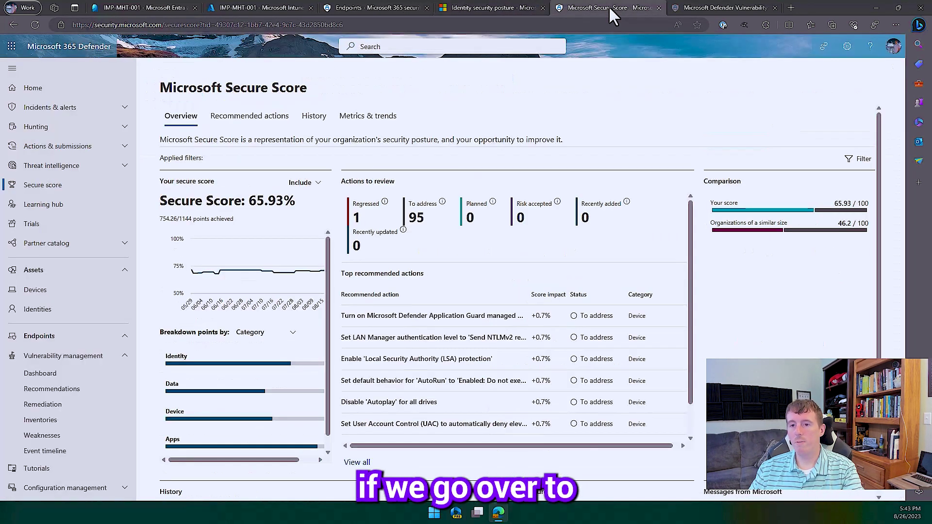
{"action": "left_click", "coordinate": [608, 6]}
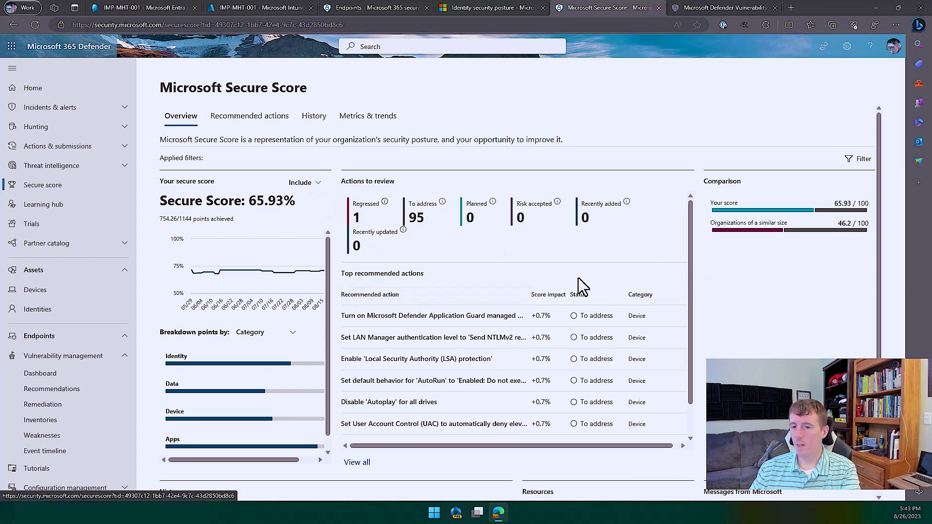
List all 203 Secure Score recommended actions, widen the Recommended action column, and bring up the filters.
{"action": "left_click", "coordinate": [255, 124]}
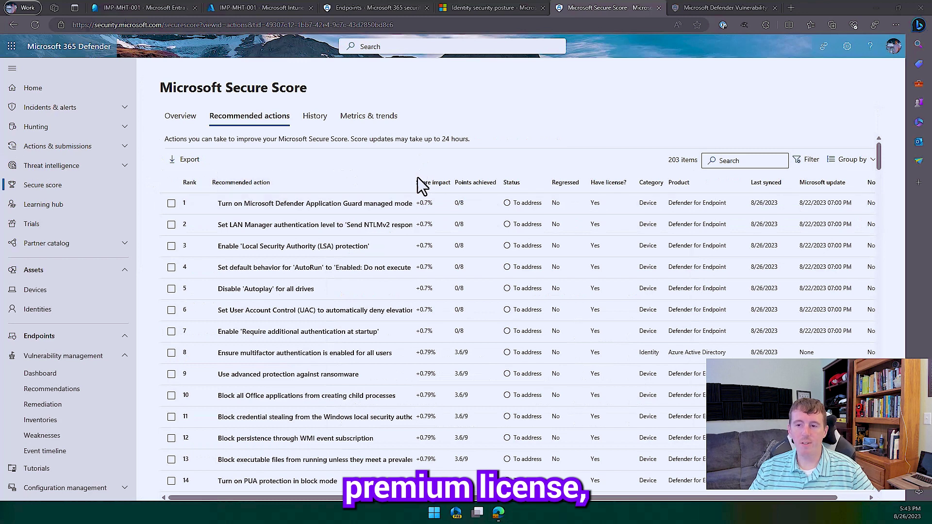
{"action": "left_click_drag", "start_coordinate": [417, 177], "coordinate": [456, 177]}
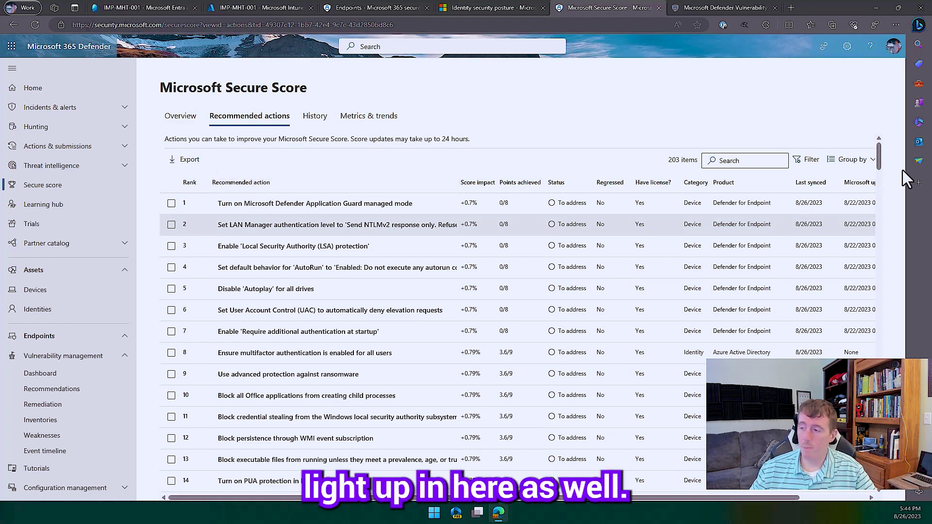
{"action": "left_click", "coordinate": [809, 165]}
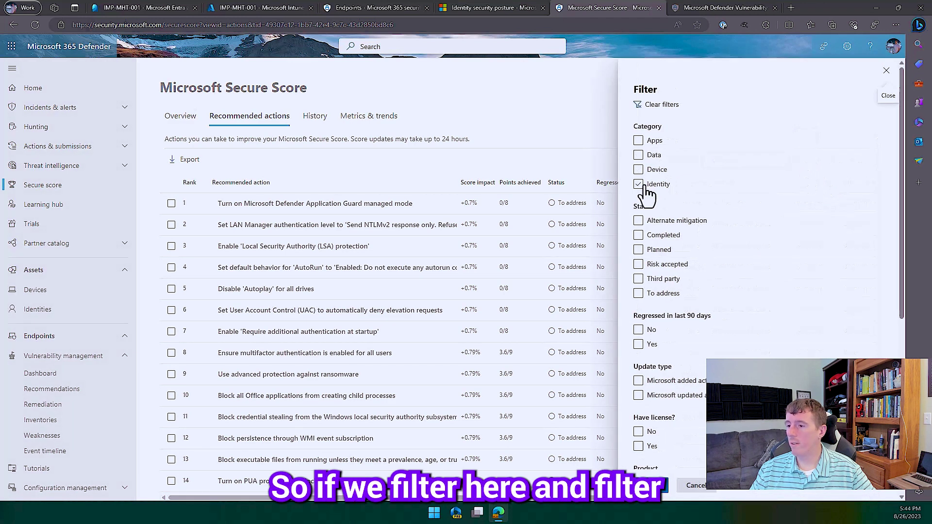
{"action": "left_click", "coordinate": [646, 187]}
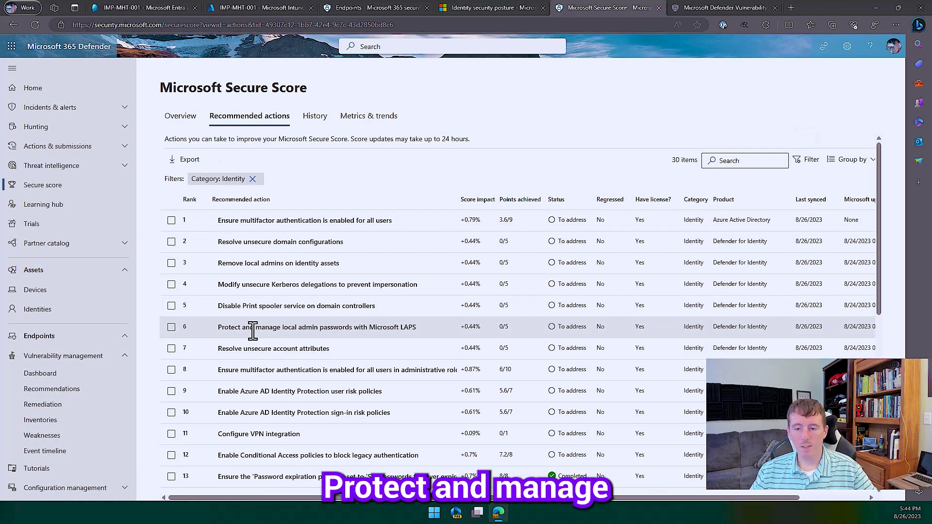
{"action": "left_click", "coordinate": [418, 330]}
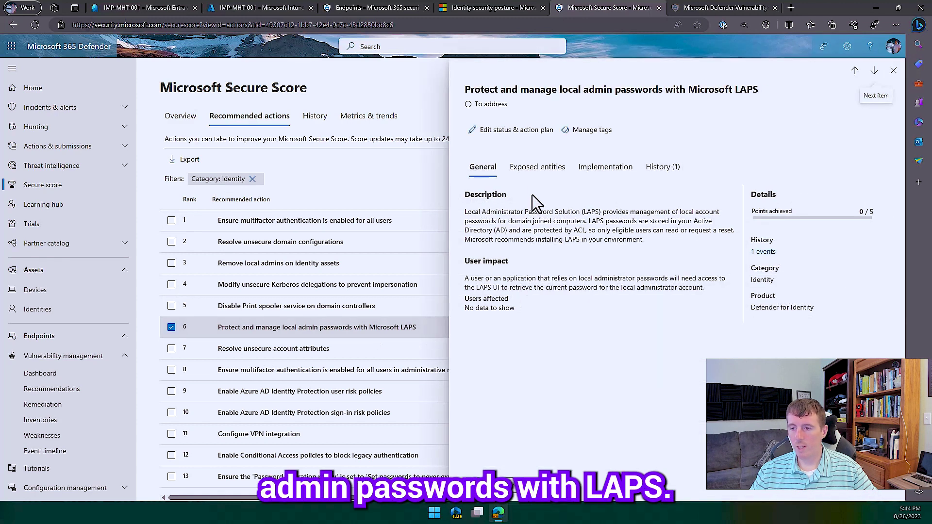
{"action": "left_click", "coordinate": [535, 170]}
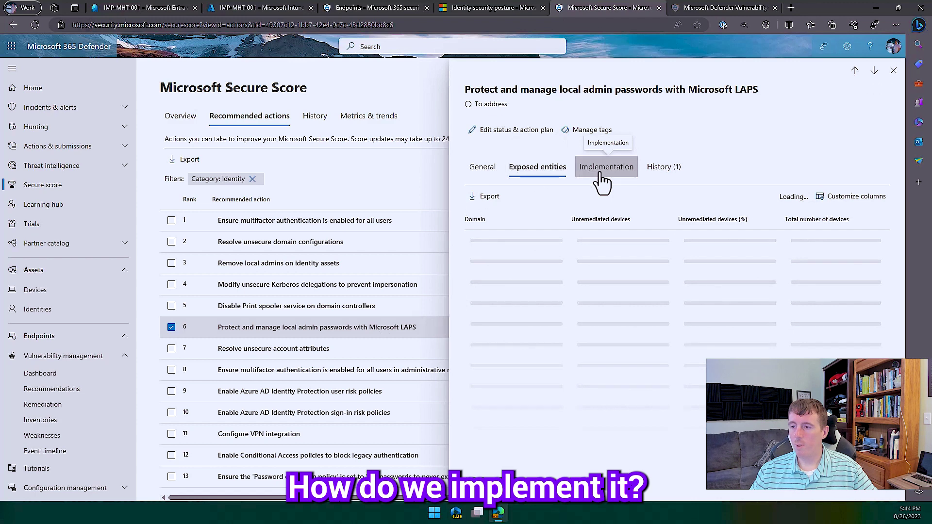
{"action": "left_click", "coordinate": [601, 170]}
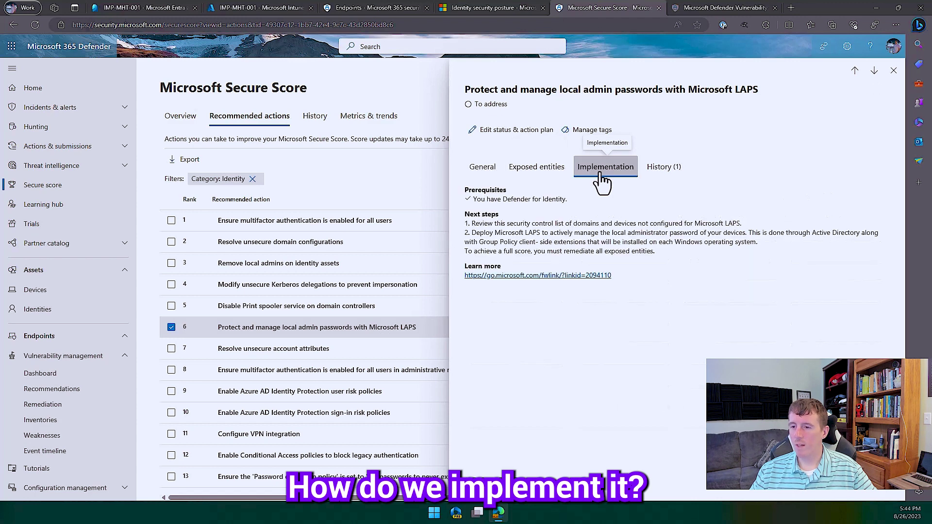
{"action": "left_click", "coordinate": [893, 72]}
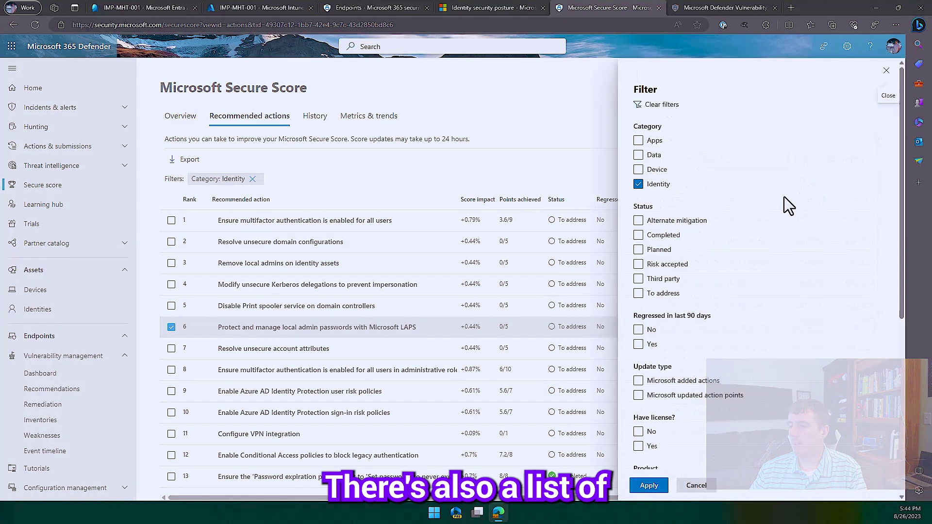
{"action": "left_click", "coordinate": [644, 190]}
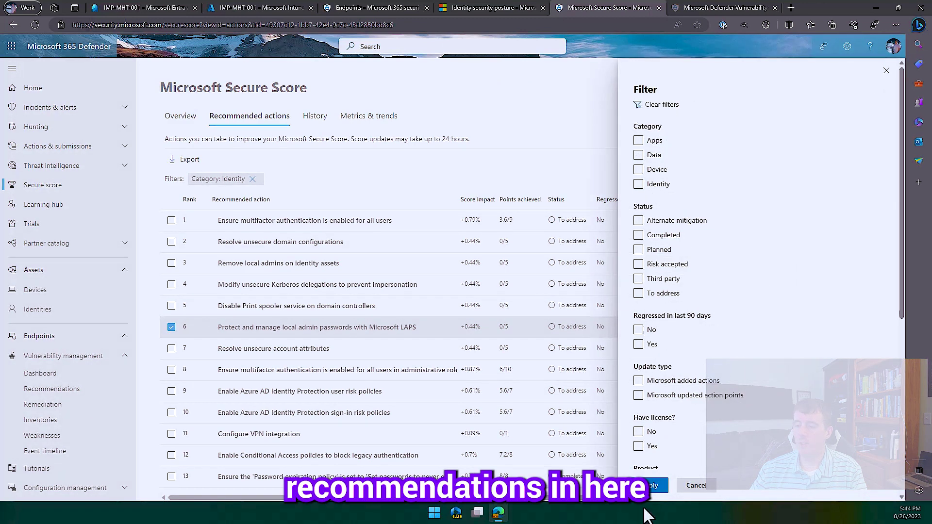
{"action": "left_click", "coordinate": [648, 485]}
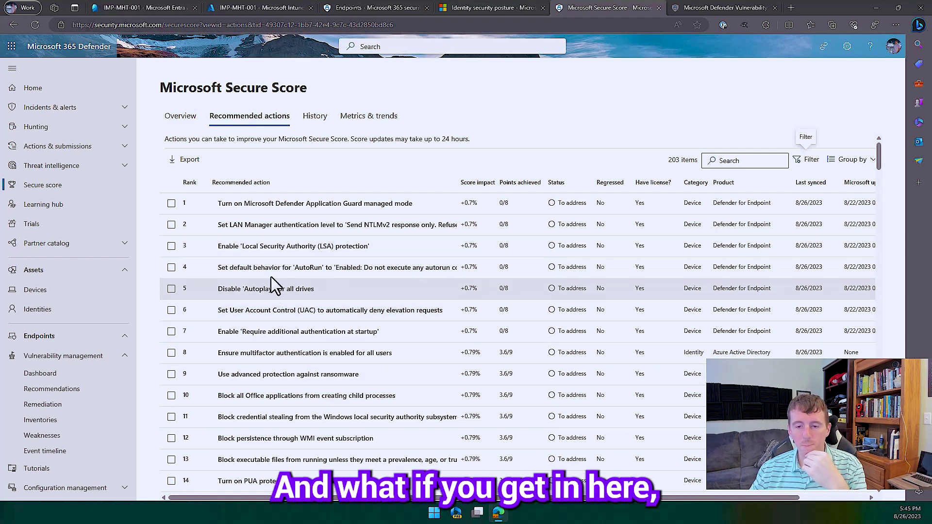
Open the 'Set default behavior for AutoRun' recommendation details: 0/8 points, 5/5 exposed devices.
{"action": "left_click", "coordinate": [313, 273]}
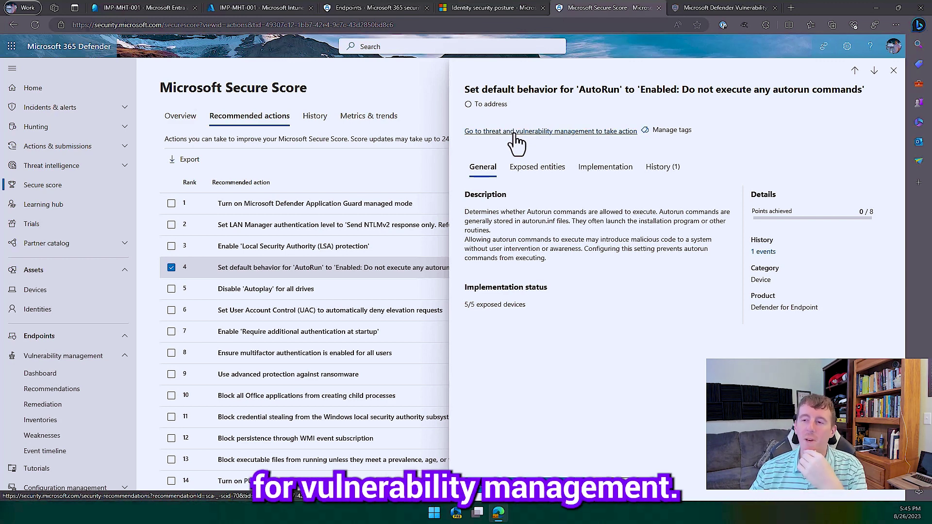
Go to the vulnerability management security recommendations list and skim through it.
{"action": "left_click", "coordinate": [706, 8]}
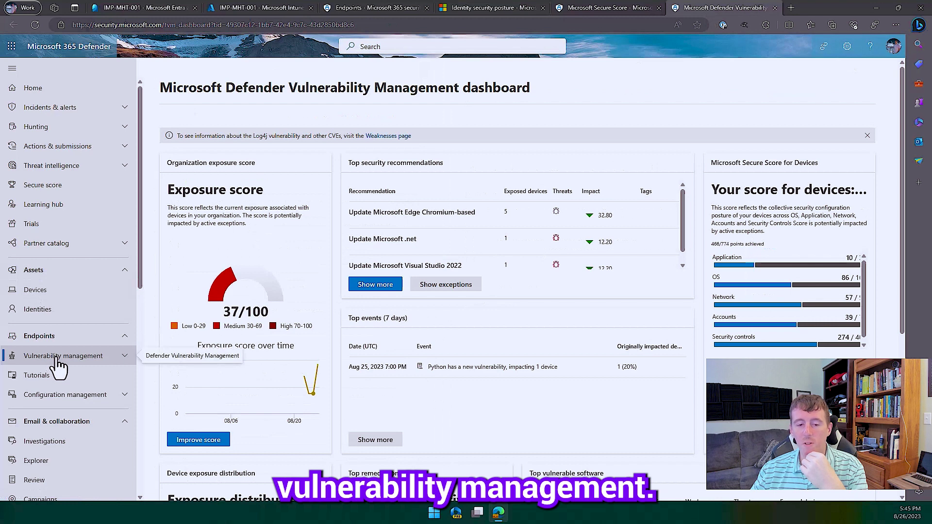
{"action": "left_click", "coordinate": [54, 359]}
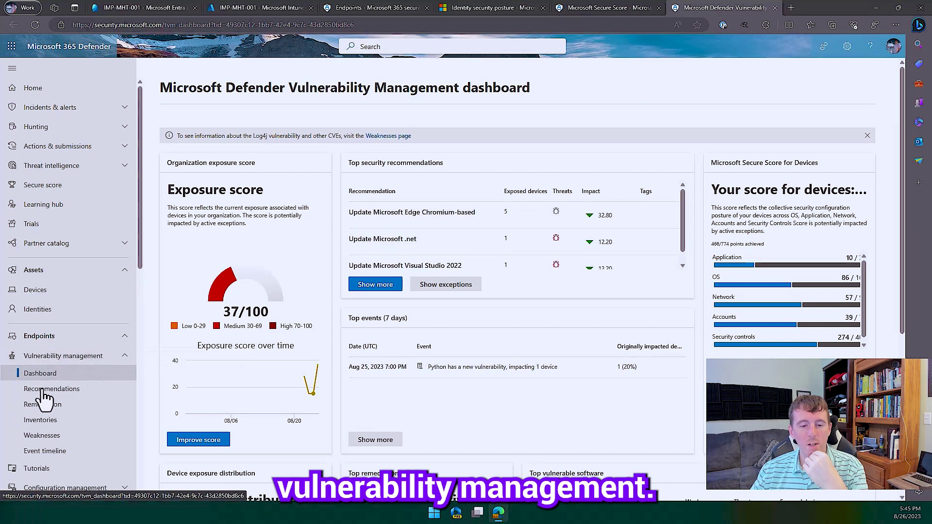
{"action": "left_click", "coordinate": [45, 390]}
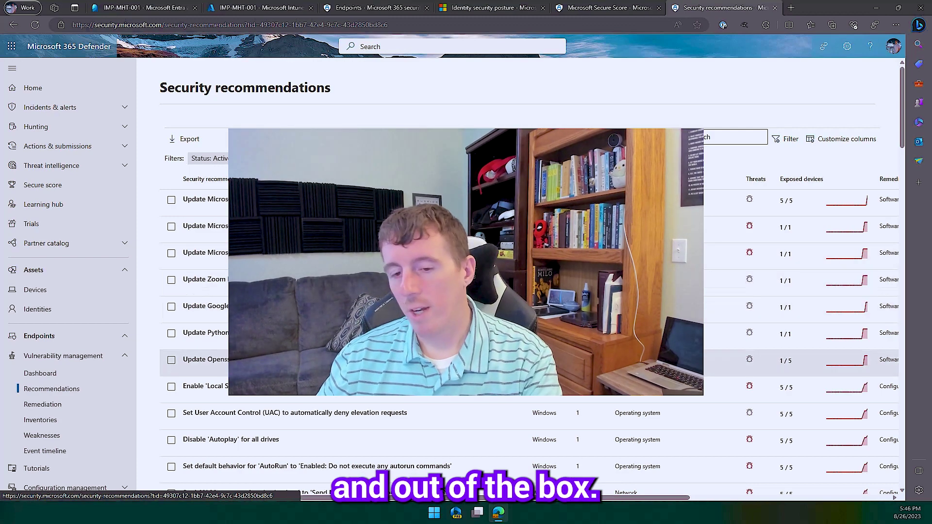
{"action": "scroll", "coordinate": [342, 372], "scroll_direction": "down", "scroll_amount": 2}
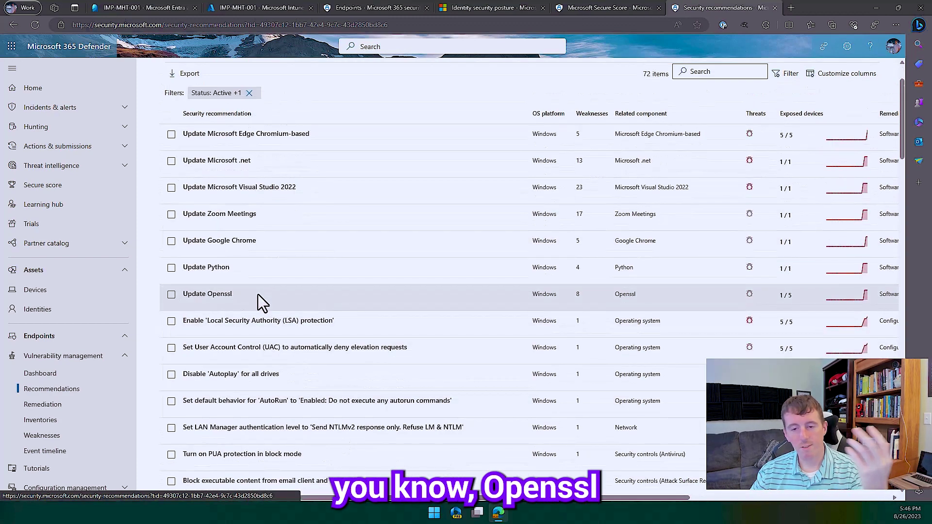
{"action": "scroll", "coordinate": [333, 349], "scroll_direction": "up", "scroll_amount": 2}
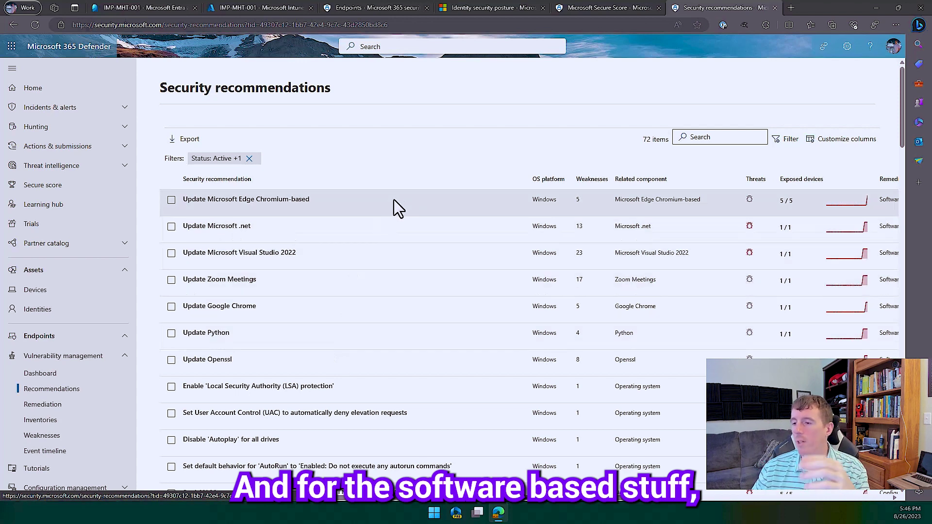
Show the 5 devices exposed to Update Microsoft Edge Chromium-based and start a remediation request.
{"action": "left_click", "coordinate": [292, 202]}
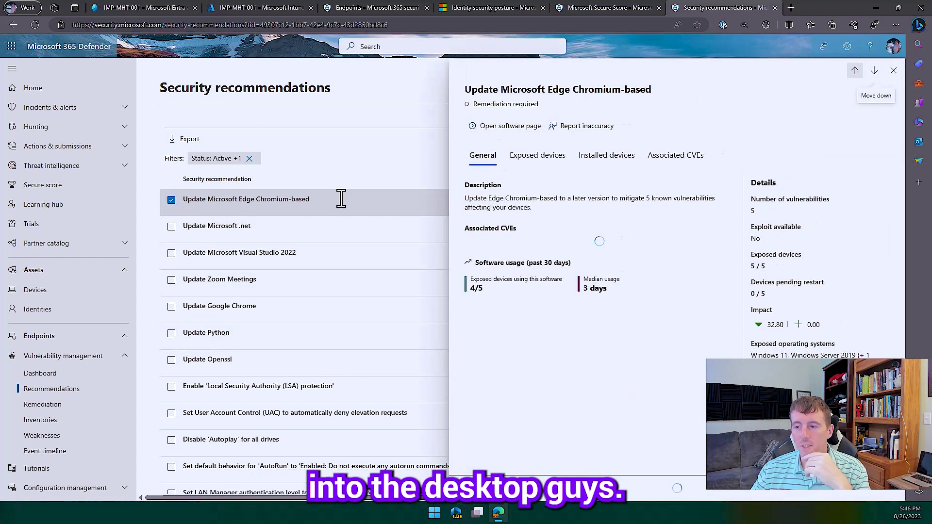
{"action": "left_click", "coordinate": [536, 156]}
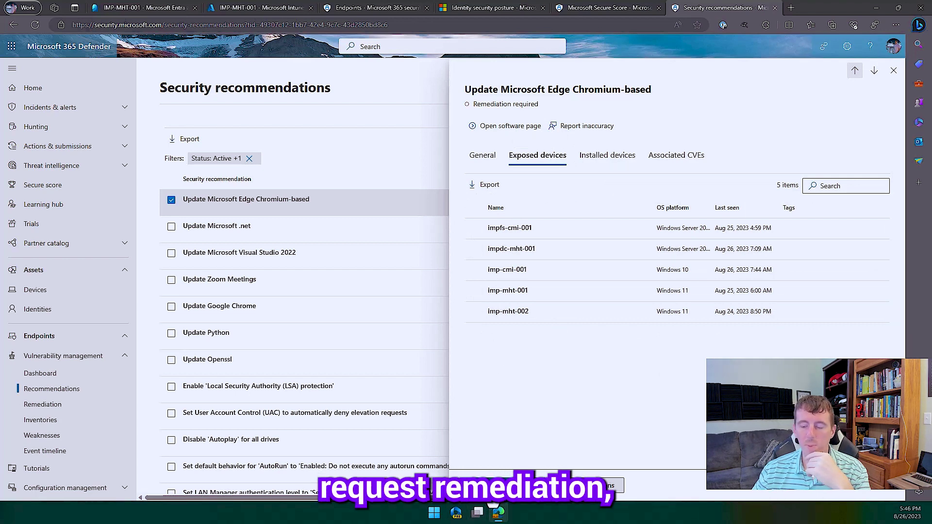
{"action": "left_click", "coordinate": [500, 486]}
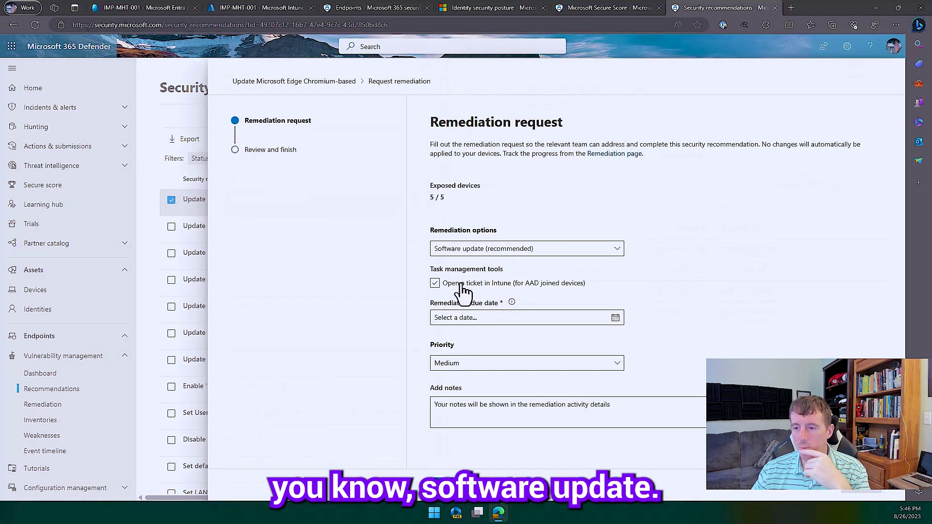
Submit the Edge update remediation with an Intune ticket, due Aug 30, 2023, priority High.
{"action": "left_click", "coordinate": [461, 285]}
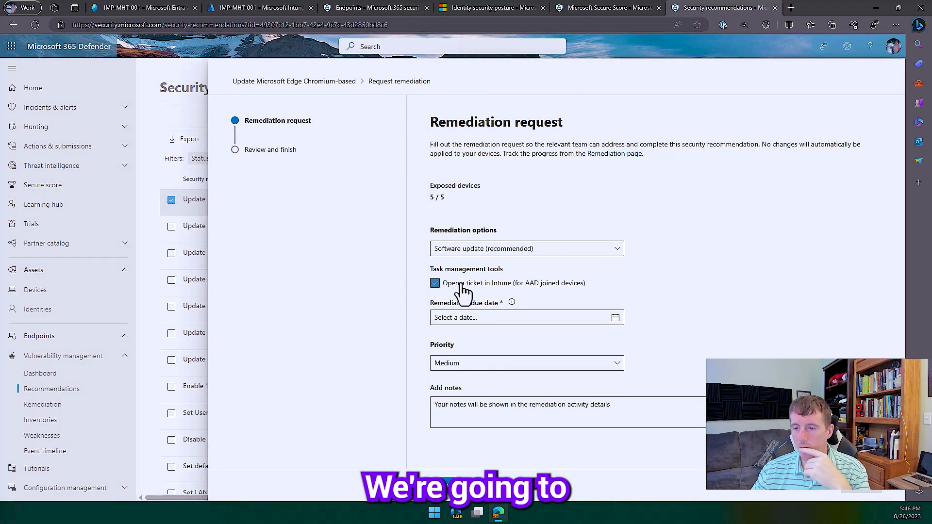
{"action": "left_click", "coordinate": [560, 317]}
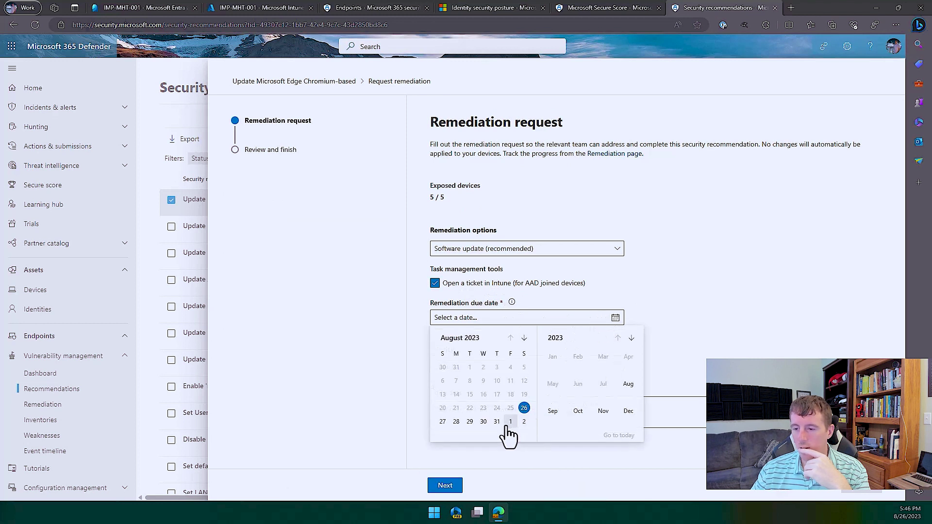
{"action": "left_click", "coordinate": [485, 421]}
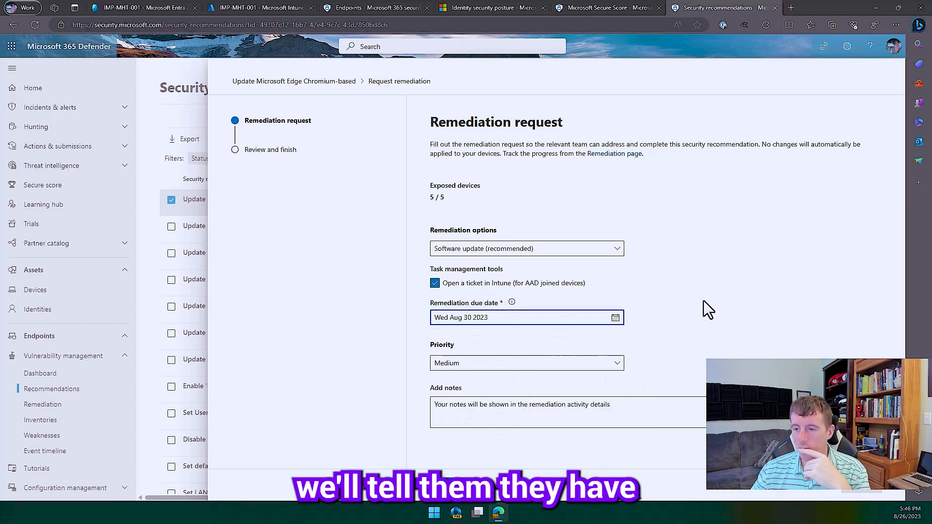
{"action": "left_click", "coordinate": [491, 368]}
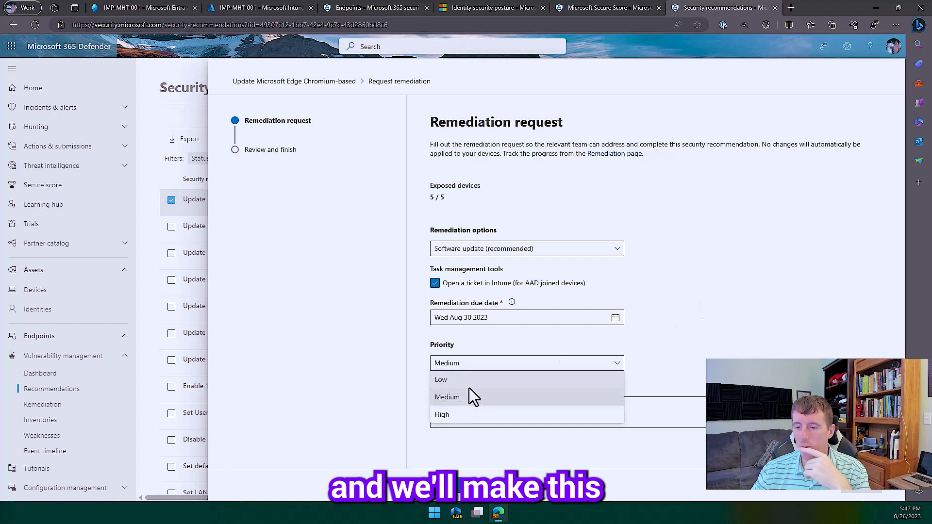
{"action": "left_click", "coordinate": [441, 416]}
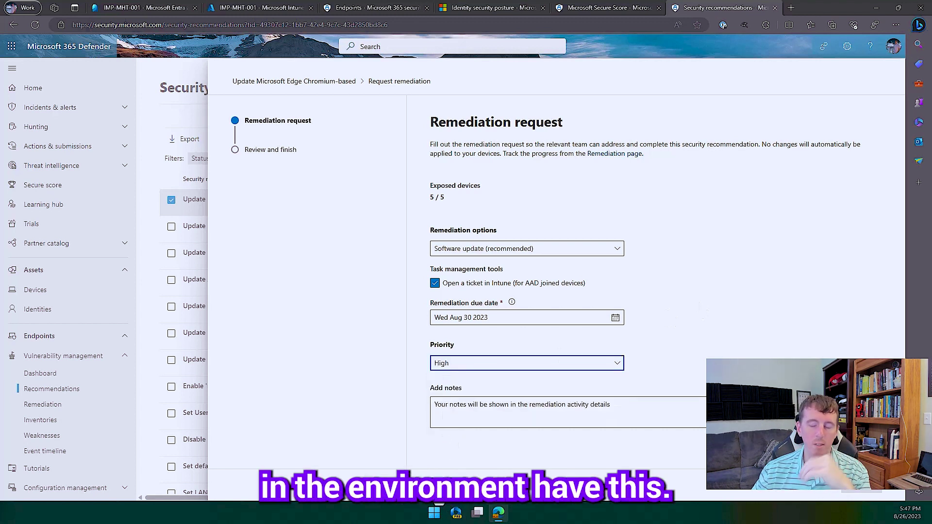
{"action": "left_click", "coordinate": [449, 485]}
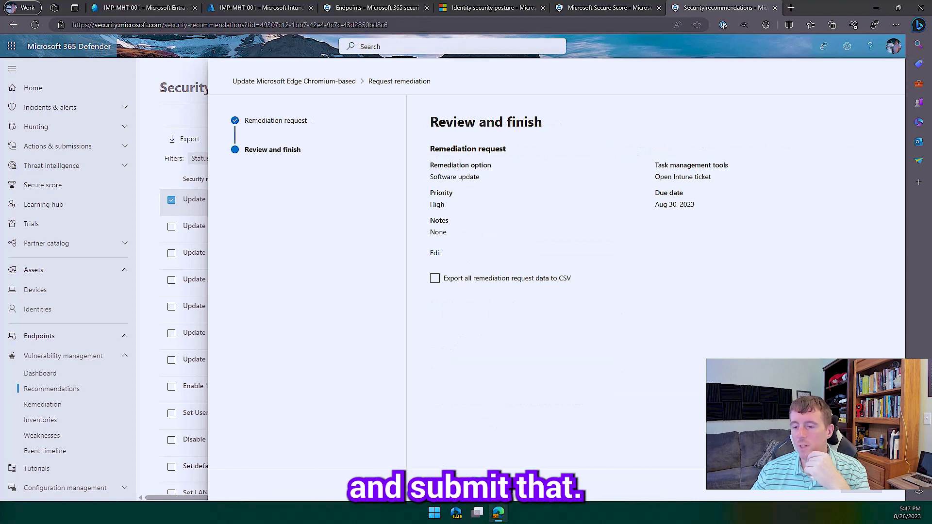
{"action": "left_click", "coordinate": [449, 484]}
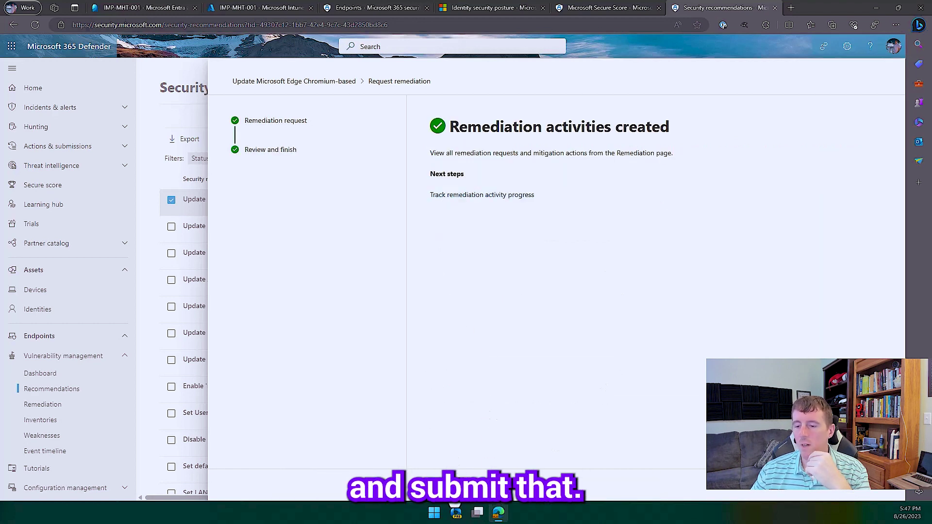
{"action": "left_click", "coordinate": [439, 485]}
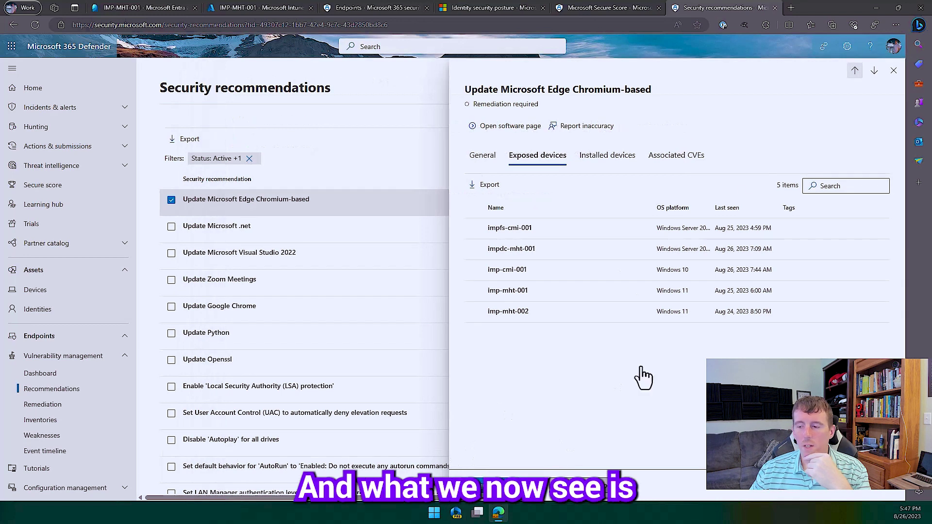
Open the Edge update activity on the Remediation page, showing its Intune ticket being created.
{"action": "left_click", "coordinate": [894, 71]}
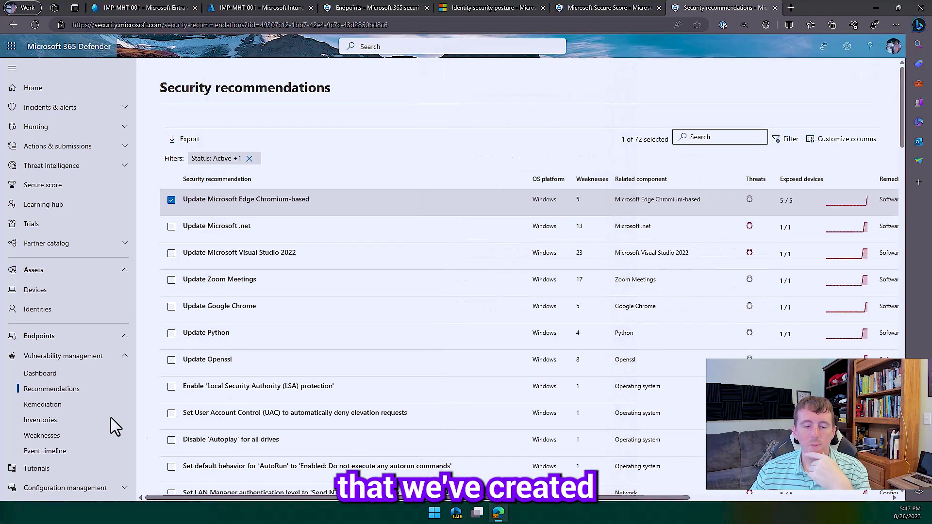
{"action": "left_click", "coordinate": [42, 407]}
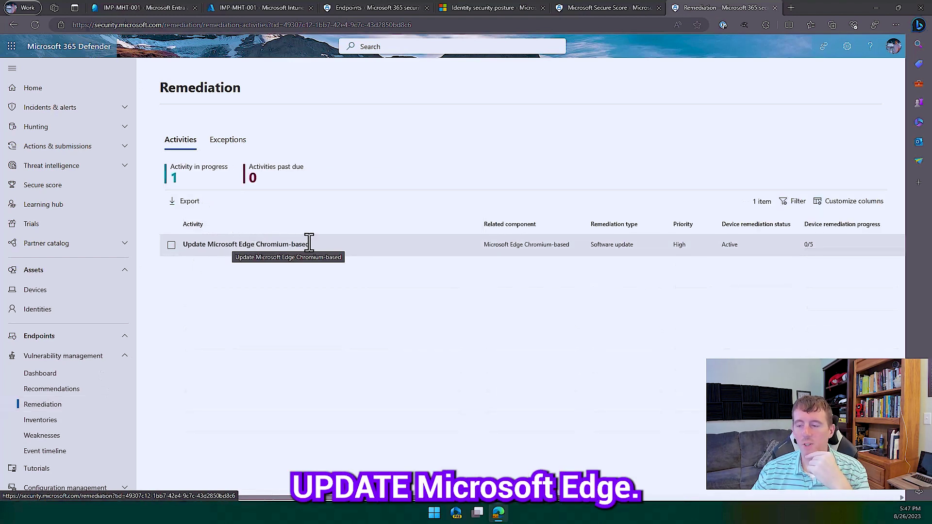
{"action": "left_click", "coordinate": [289, 239]}
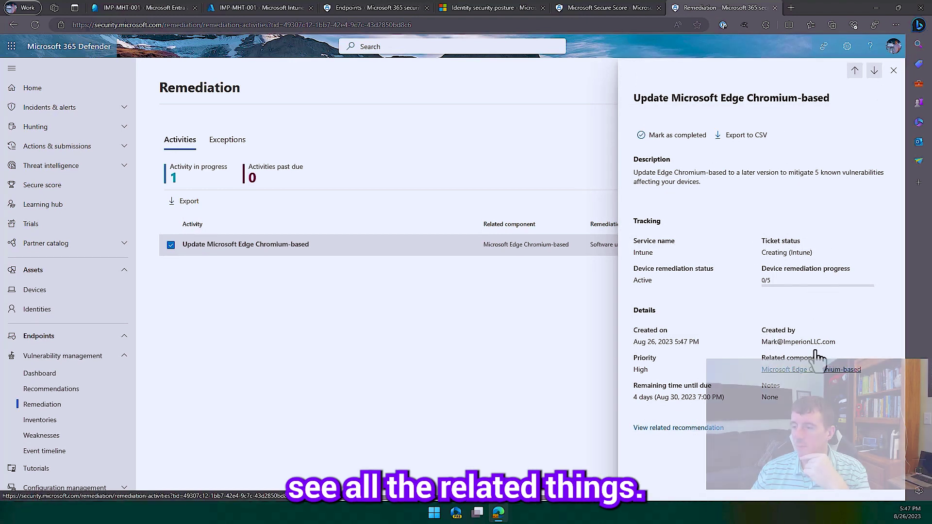
View the pending High-priority Edge update task in Intune's Endpoint security tasks, then go to Azure home.
{"action": "left_click", "coordinate": [260, 7]}
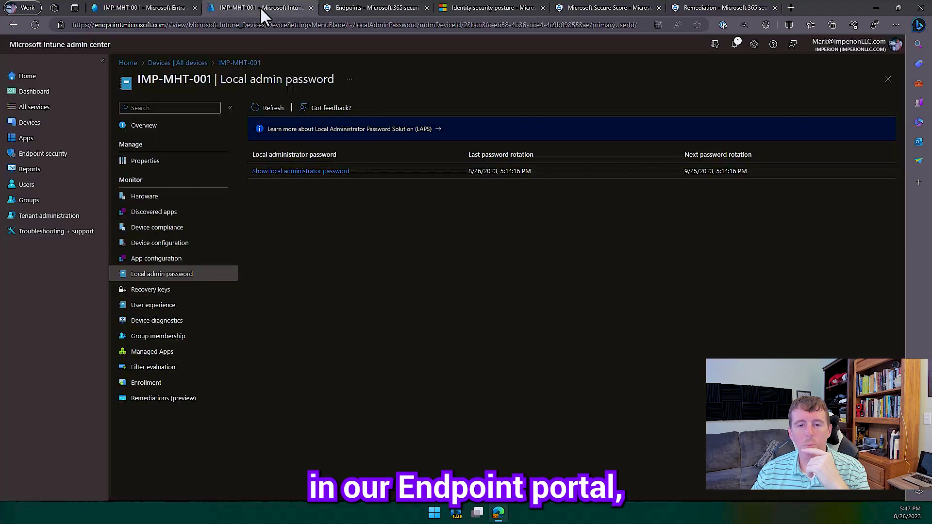
{"action": "left_click", "coordinate": [39, 157]}
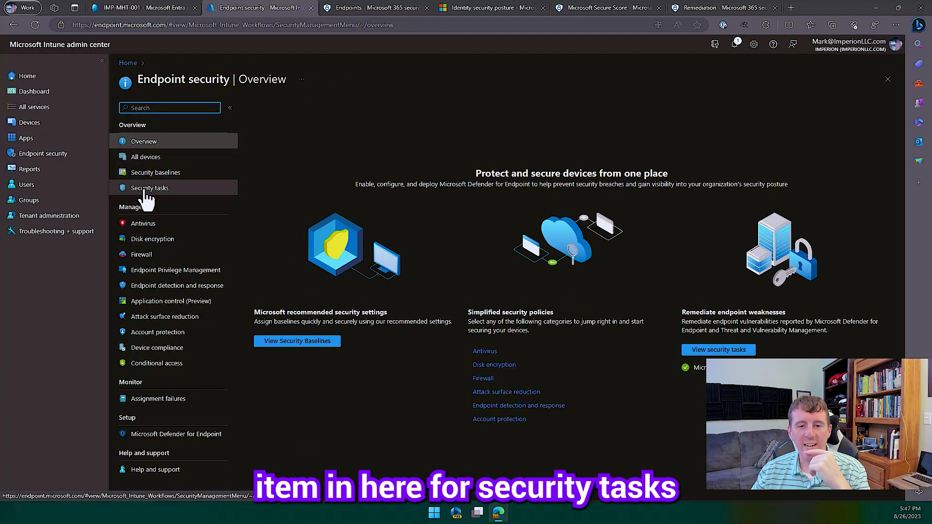
{"action": "left_click", "coordinate": [147, 190]}
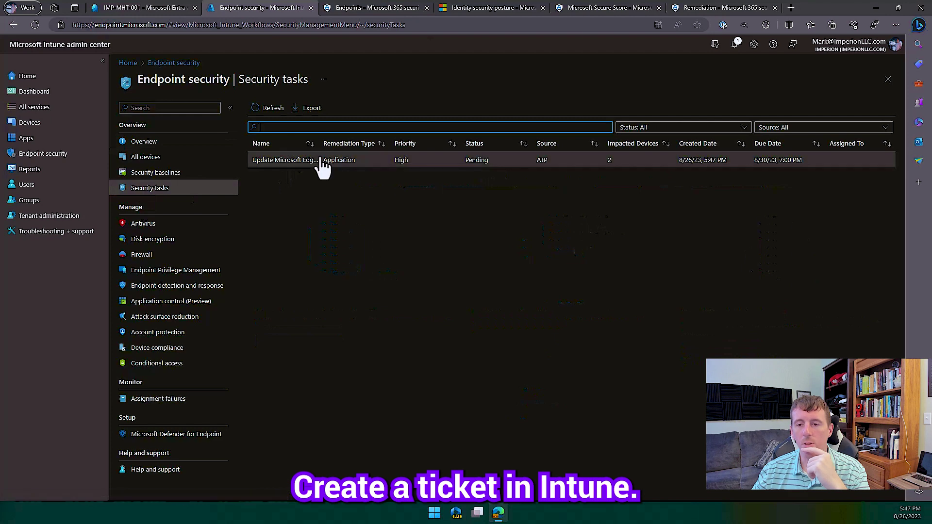
{"action": "left_click", "coordinate": [307, 164]}
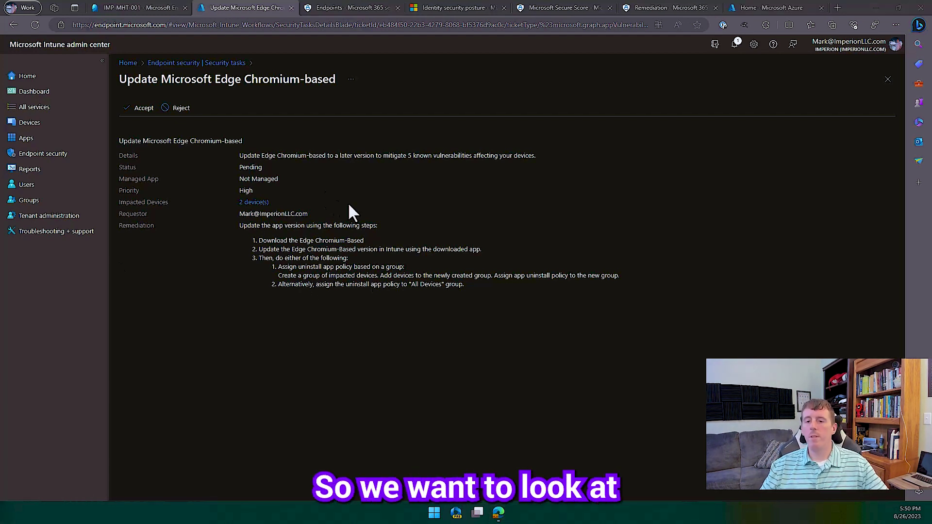
{"action": "left_click", "coordinate": [756, 6]}
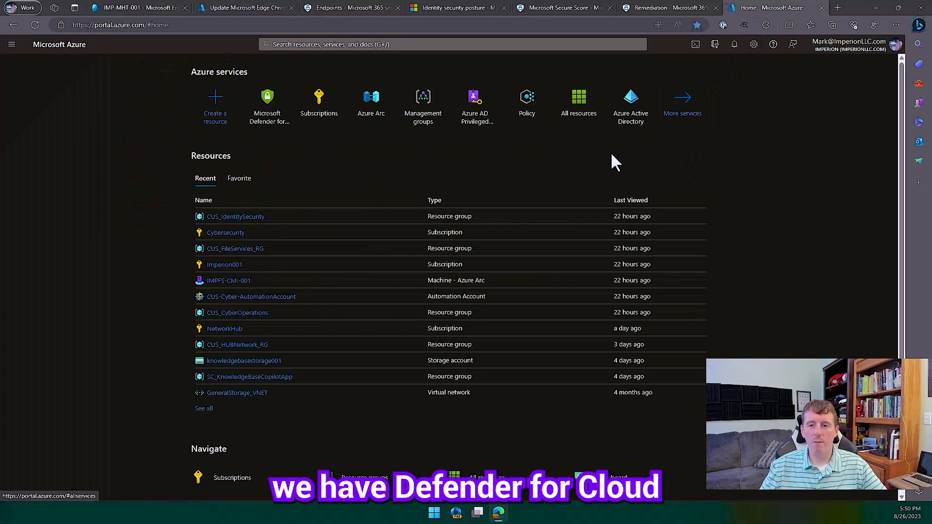
Open Defender for Cloud's Recommendations page, showing the 76% secure score and 6/26 active recommendations.
{"action": "left_click", "coordinate": [268, 120]}
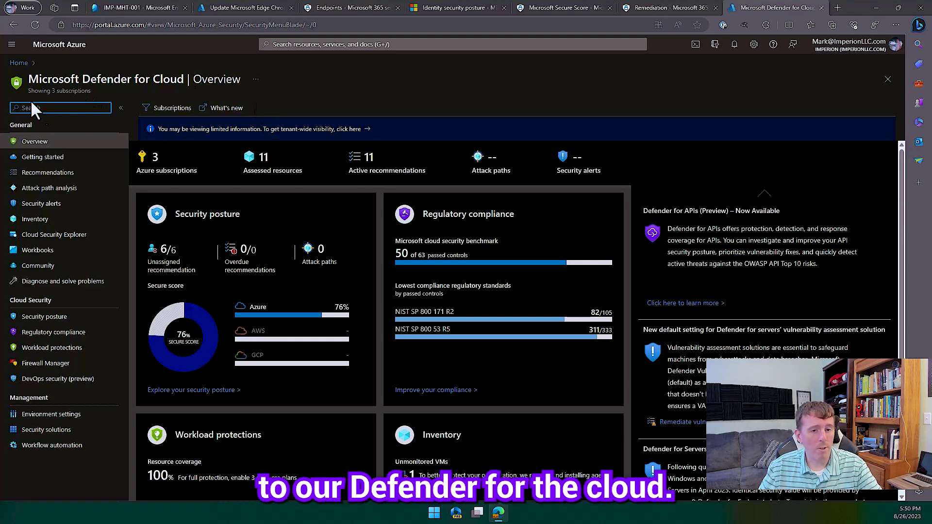
{"action": "left_click", "coordinate": [82, 177]}
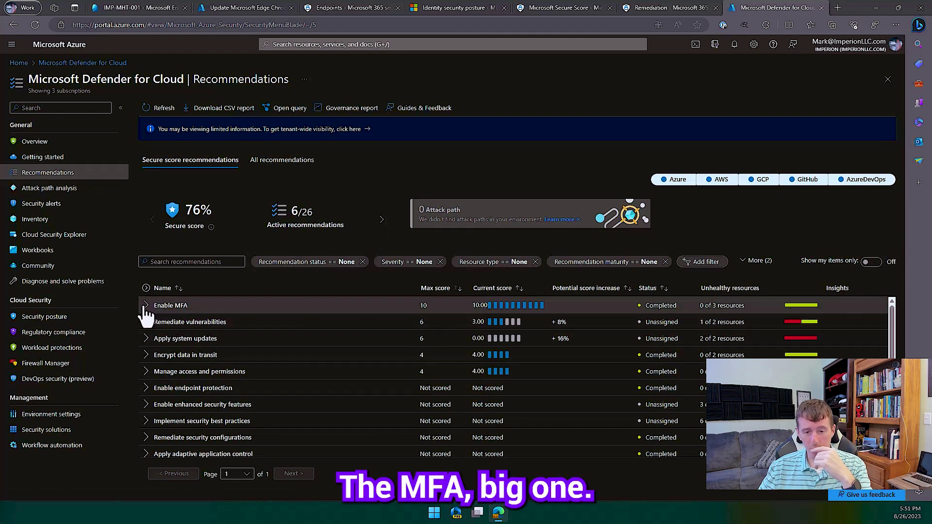
Expand Remediate vulnerabilities, Encrypt data in transit and Enable endpoint protection, revealing Apply system updates (+16%).
{"action": "left_click", "coordinate": [145, 328]}
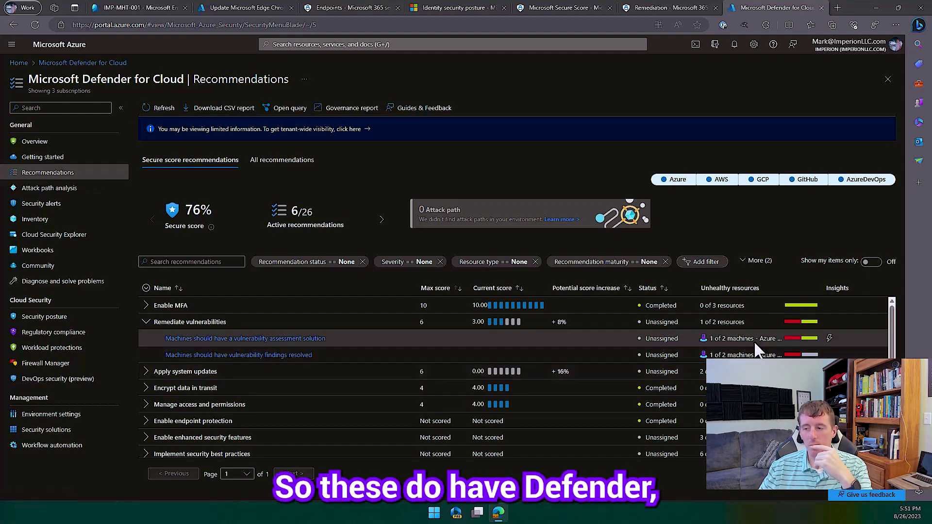
{"action": "left_click", "coordinate": [146, 389]}
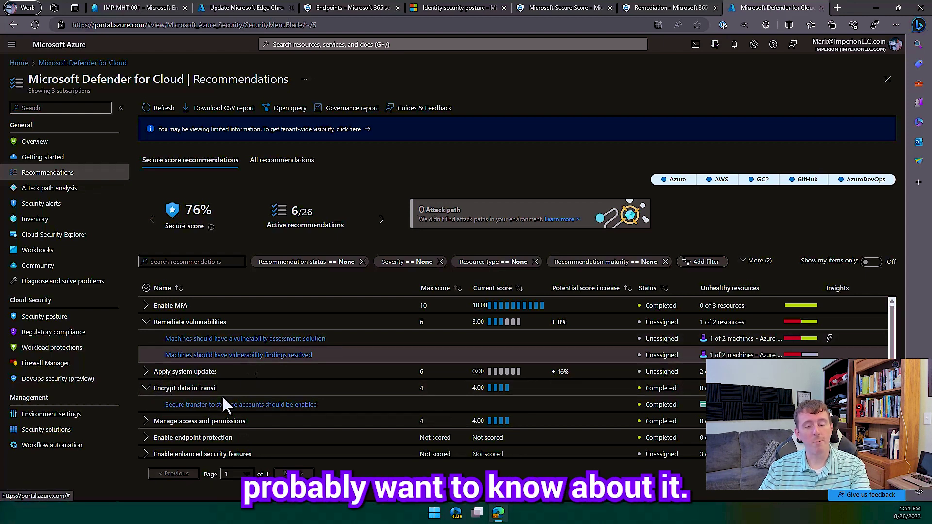
{"action": "left_click", "coordinate": [144, 438]}
{"action": "scroll", "coordinate": [292, 380], "scroll_direction": "down", "scroll_amount": 1}
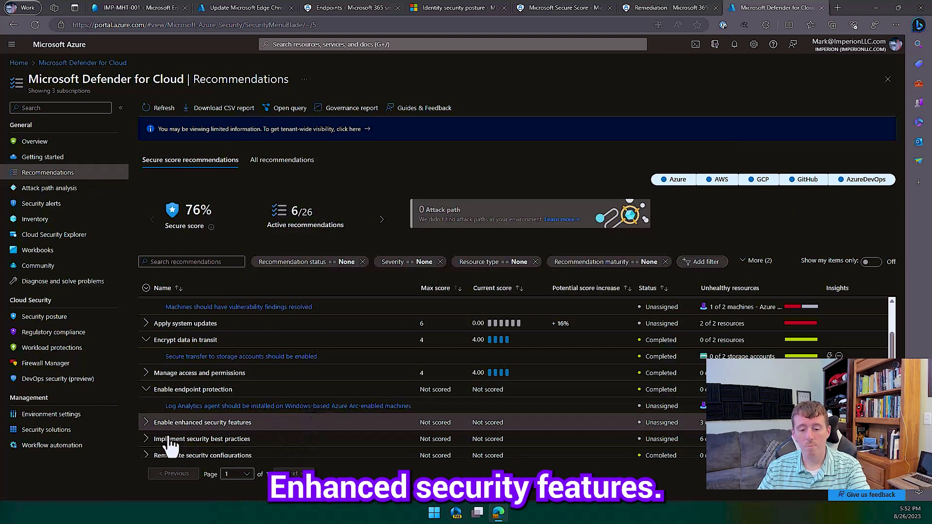
Expand Enable enhanced security features and scroll through its Defender plan recommendations and their statuses.
{"action": "left_click", "coordinate": [146, 422]}
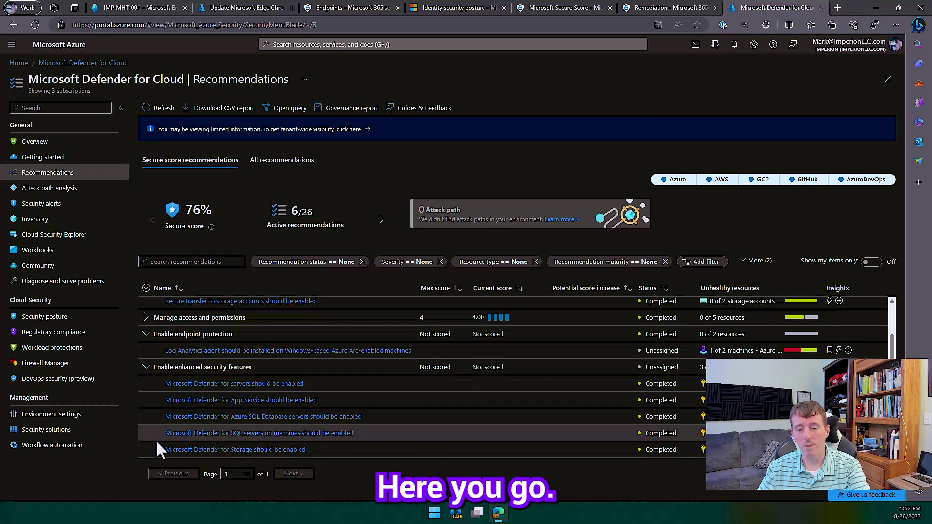
{"action": "scroll", "coordinate": [158, 444], "scroll_direction": "down", "scroll_amount": 2}
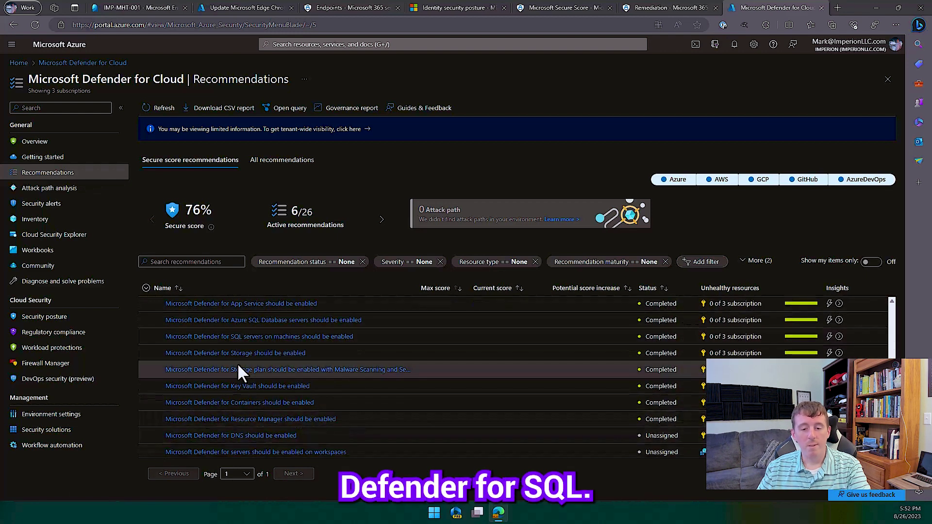
{"action": "scroll", "coordinate": [278, 361], "scroll_direction": "up", "scroll_amount": 1}
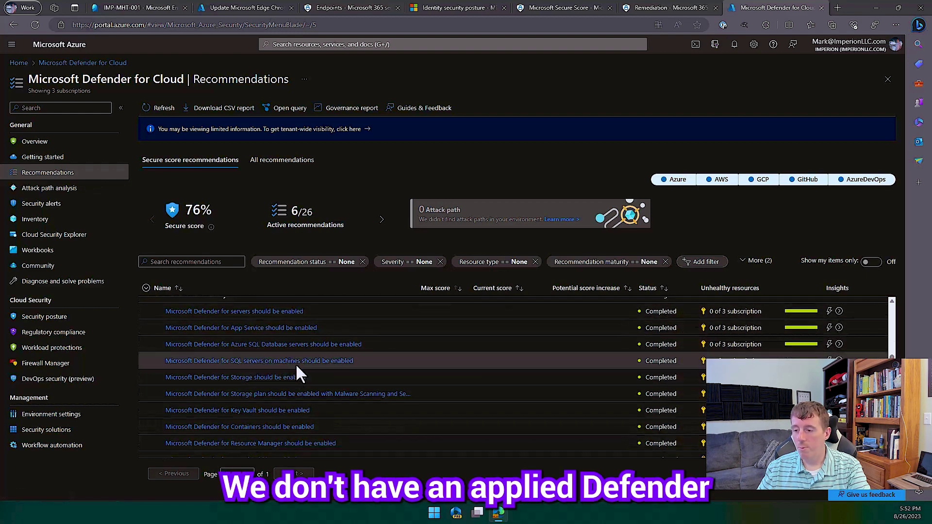
{"action": "scroll", "coordinate": [371, 397], "scroll_direction": "down", "scroll_amount": 3}
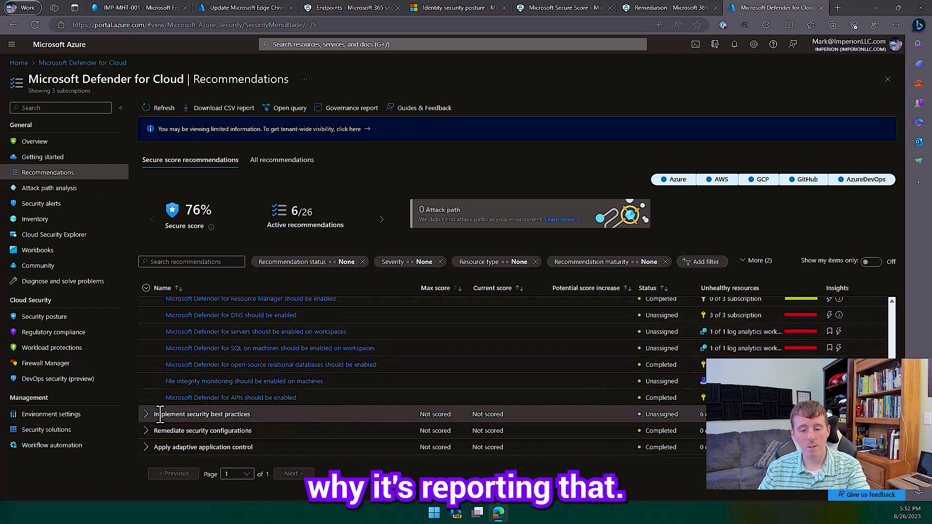
Expand Implement security best practices to show its completed MFA and guest-removal recommendations.
{"action": "left_click", "coordinate": [281, 416]}
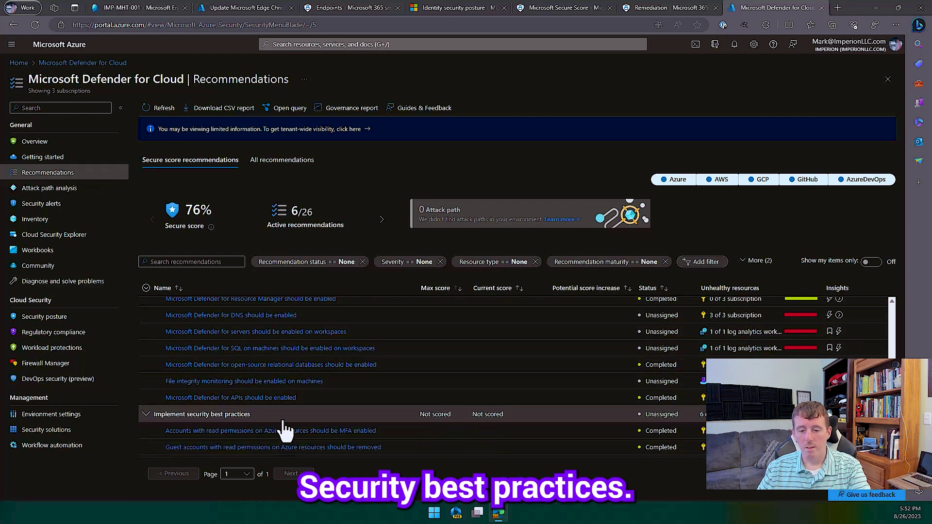